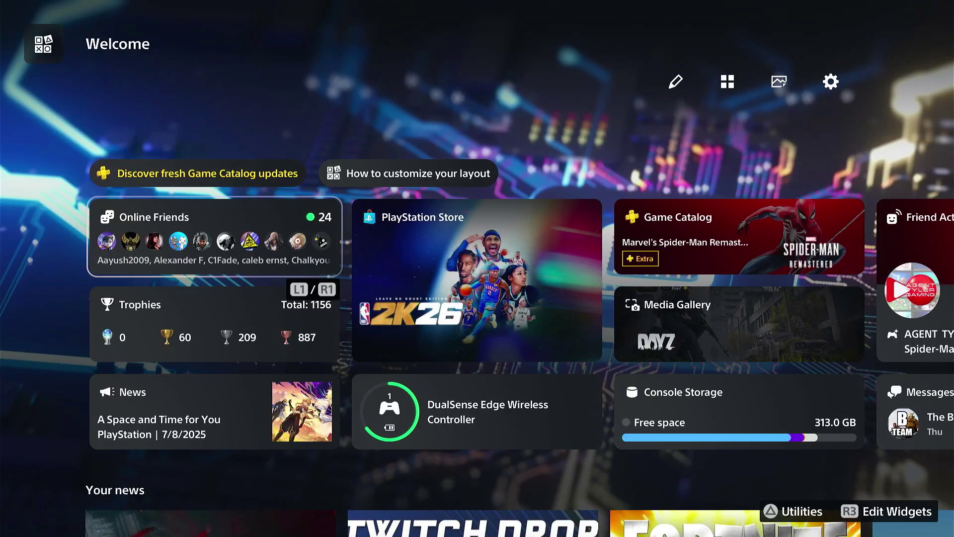
# Open and close the Control Center, then go to the home screen's Settings gear.
pyautogui.press('super')
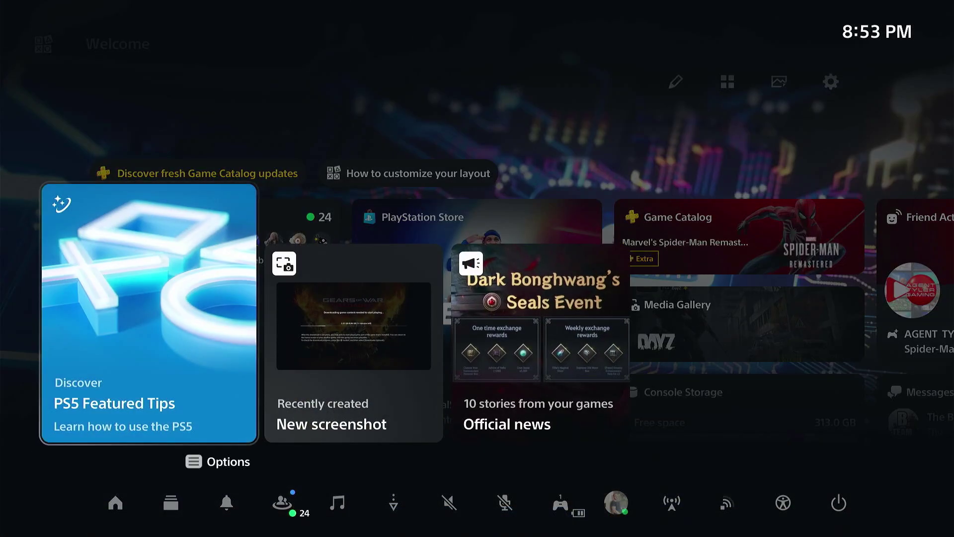
pyautogui.press('Escape')
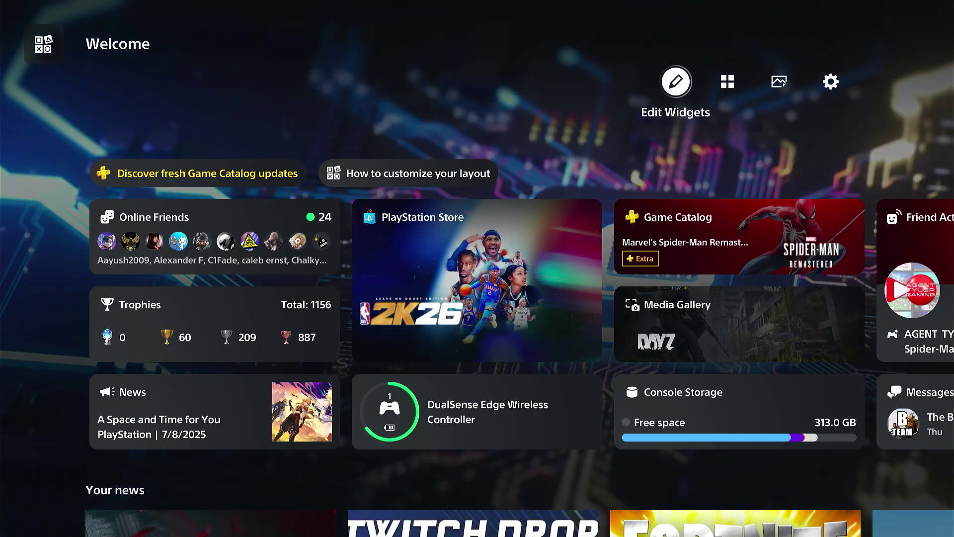
pyautogui.press('Escape')
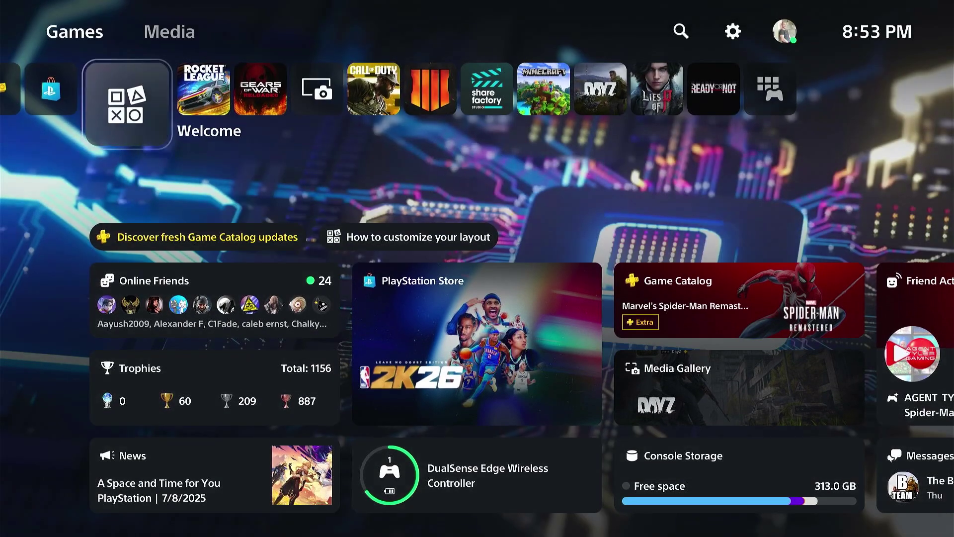
pyautogui.press('Up')
pyautogui.press('Right')
pyautogui.press('Right')
# Go from Settings into System and open its Power Saving section.
pyautogui.press('Return')
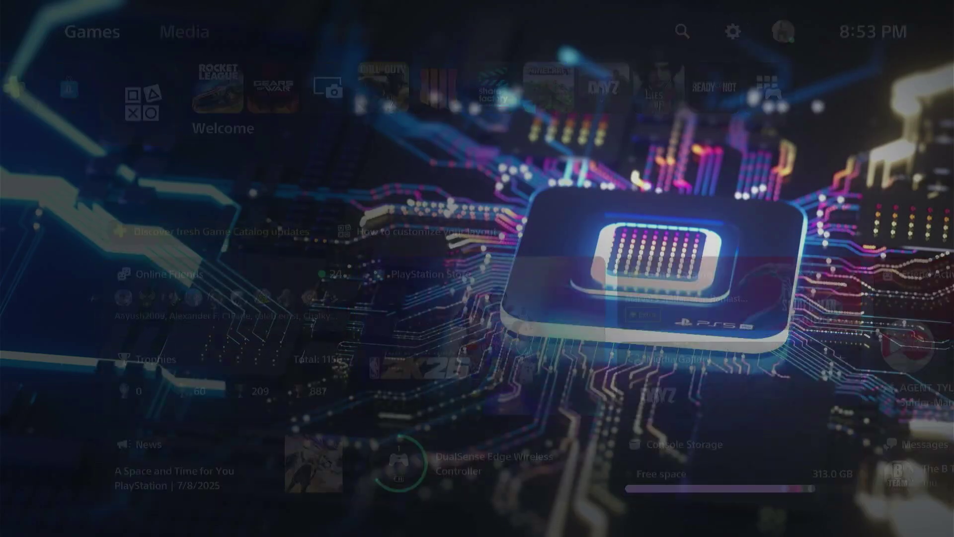
pyautogui.press('Down')
pyautogui.press('Down')
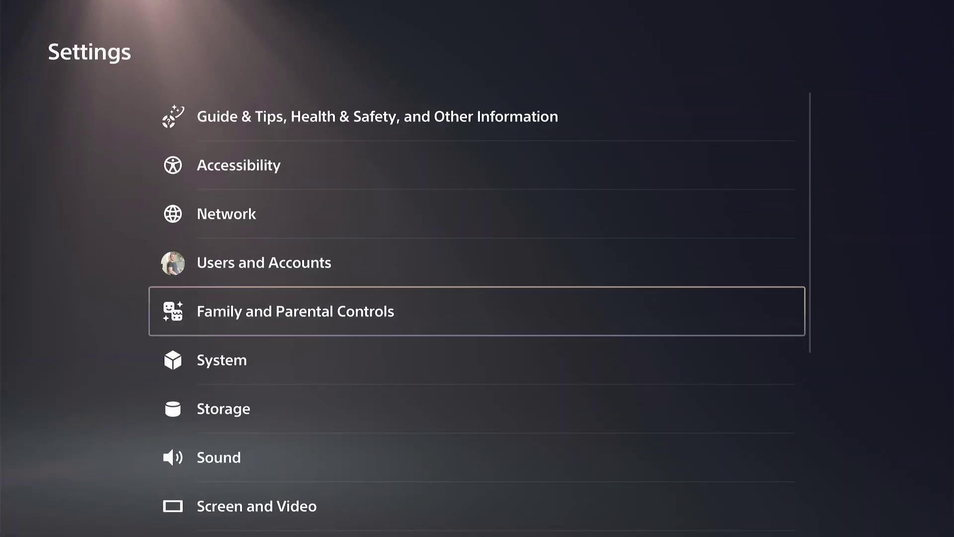
pyautogui.press('Down')
pyautogui.press('Down')
pyautogui.press('Up')
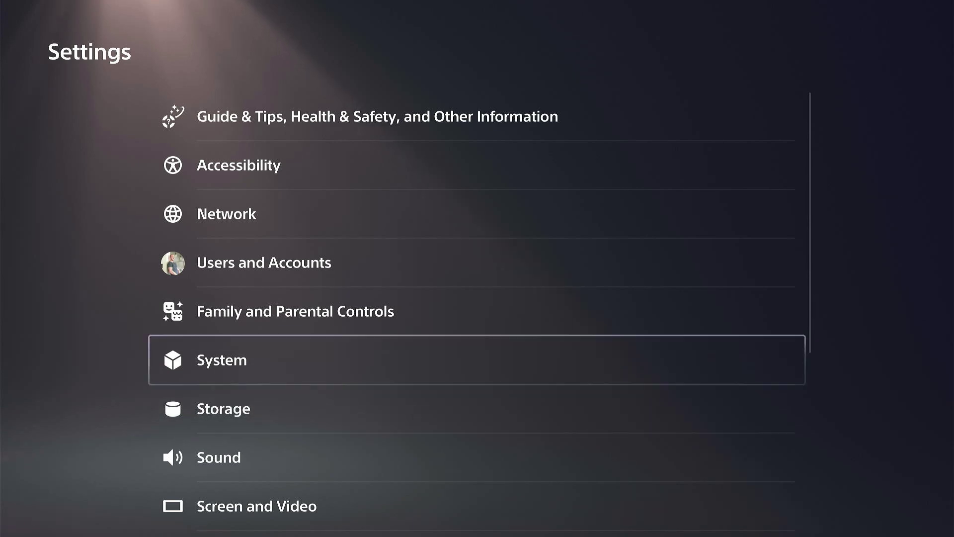
pyautogui.press('Return')
pyautogui.press('Down')
pyautogui.press('Down')
pyautogui.press('Down')
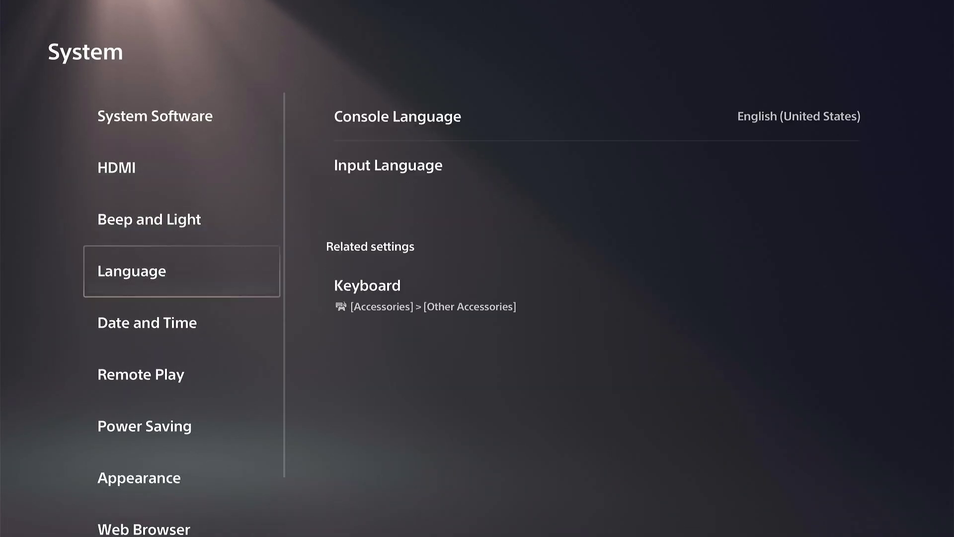
pyautogui.press('Down')
pyautogui.press('Down')
pyautogui.press('Down')
pyautogui.press('Return')
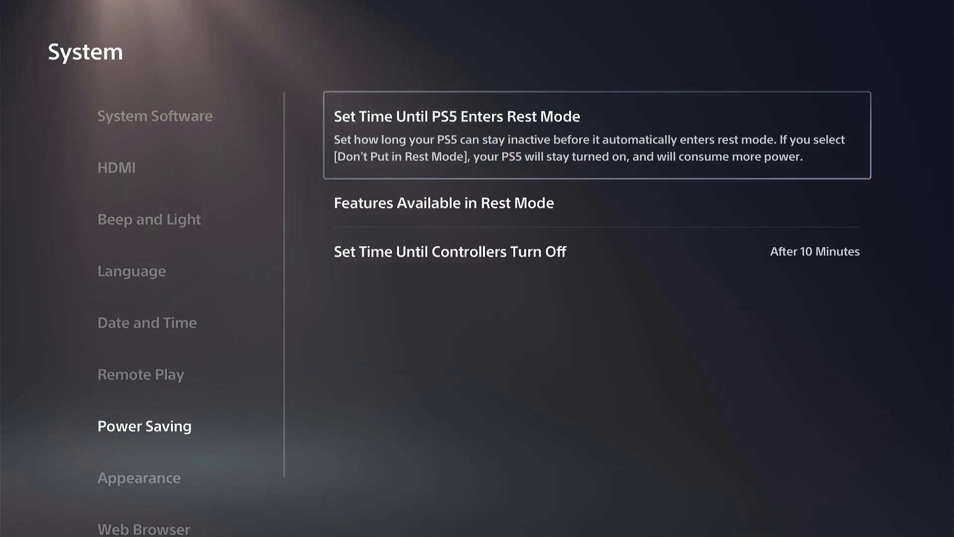
# Set the During Media Playback rest timer to After 4 Hours, then view the While Playing Games choices.
pyautogui.press('Return')
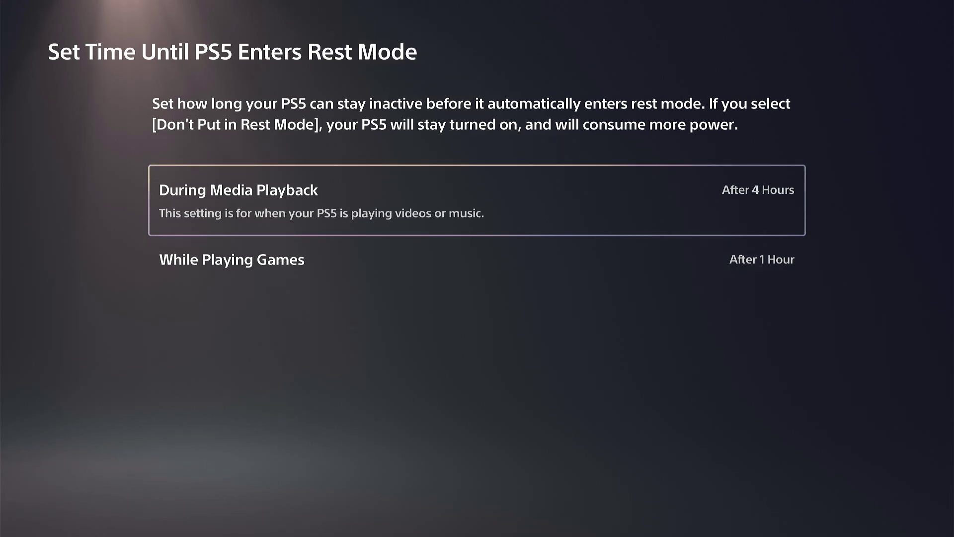
pyautogui.press('Return')
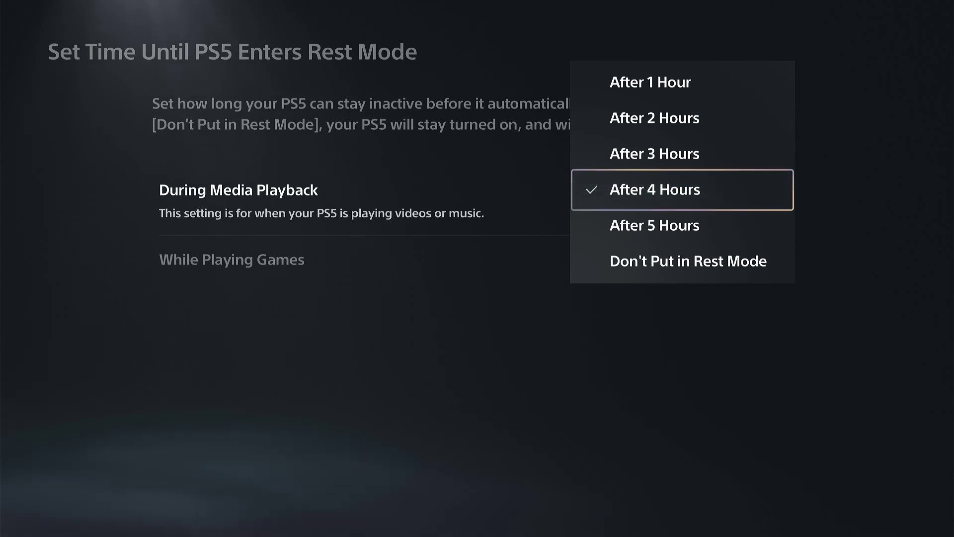
pyautogui.press('Return')
pyautogui.press('Down')
pyautogui.press('Return')
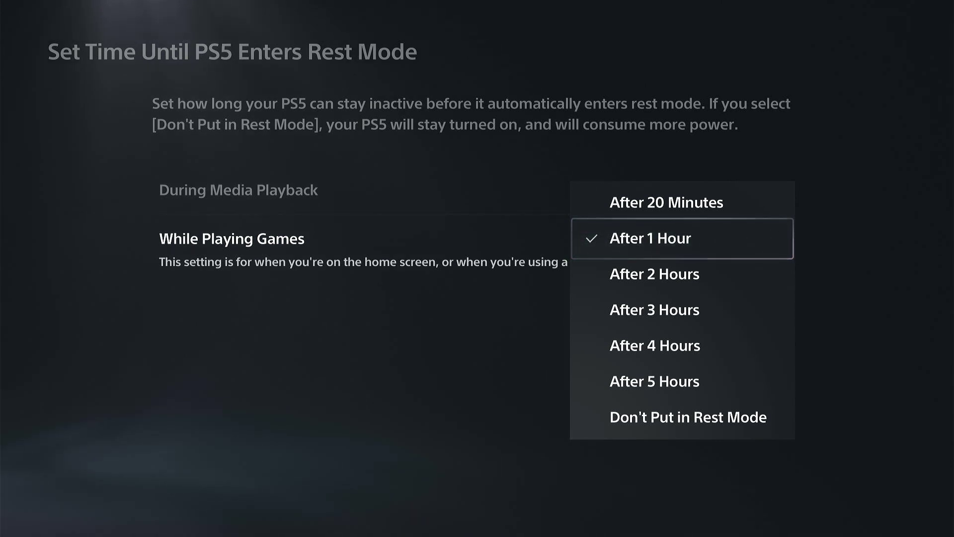
# Confirm After 1 Hour for games and return to Power Saving, near Features Available in Rest Mode.
pyautogui.press('Return')
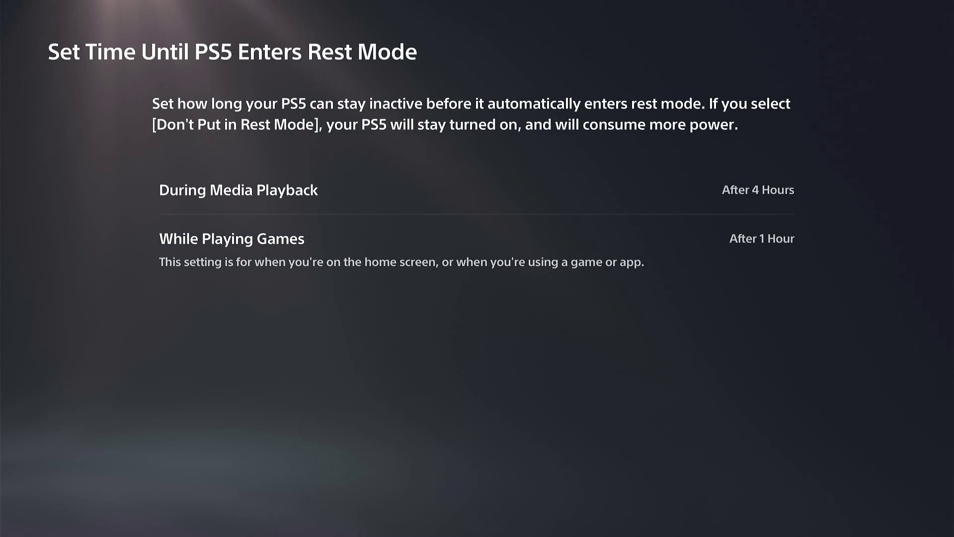
pyautogui.press('Return')
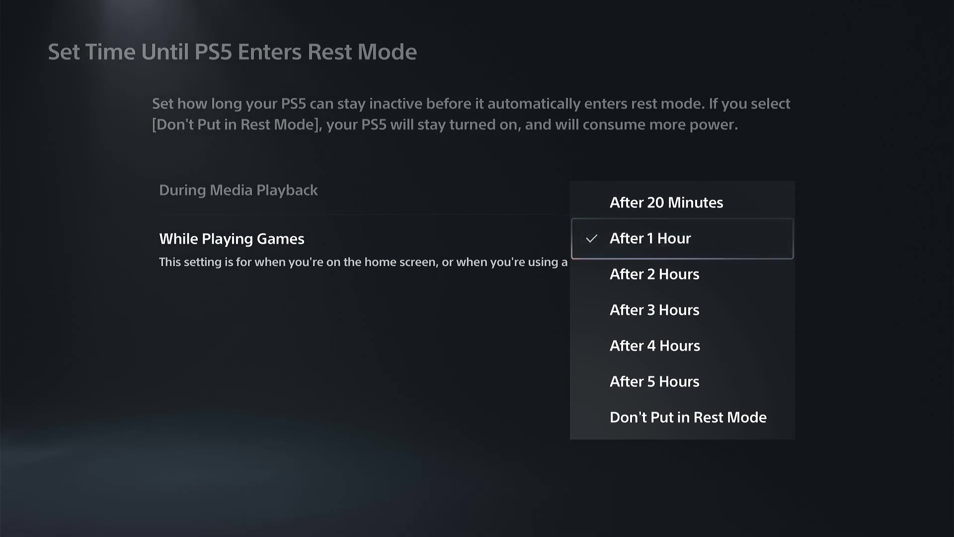
pyautogui.press('Return')
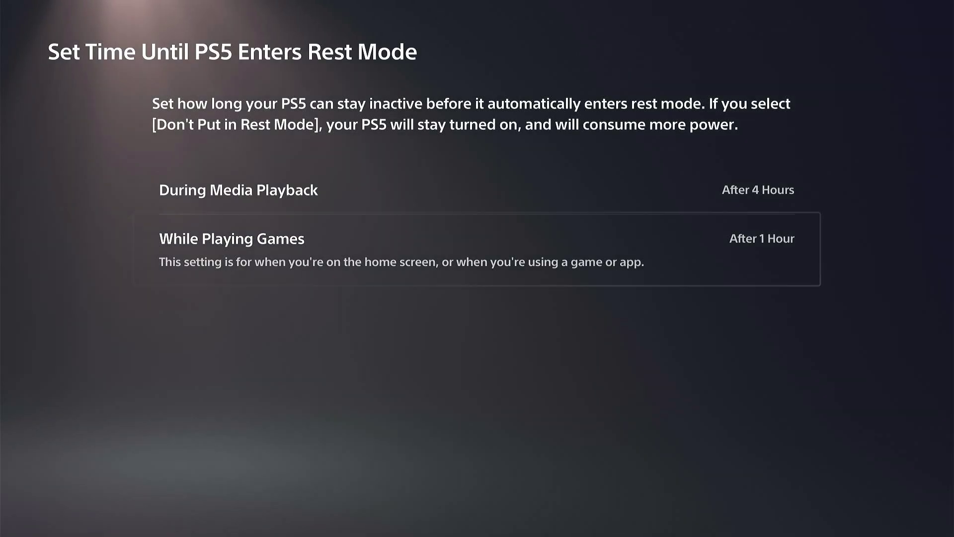
pyautogui.press('Escape')
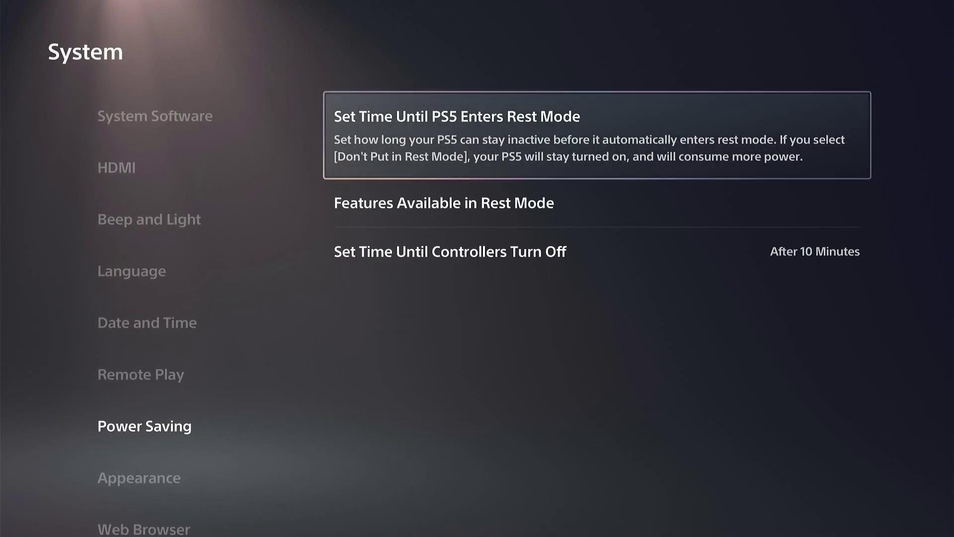
pyautogui.press('Down')
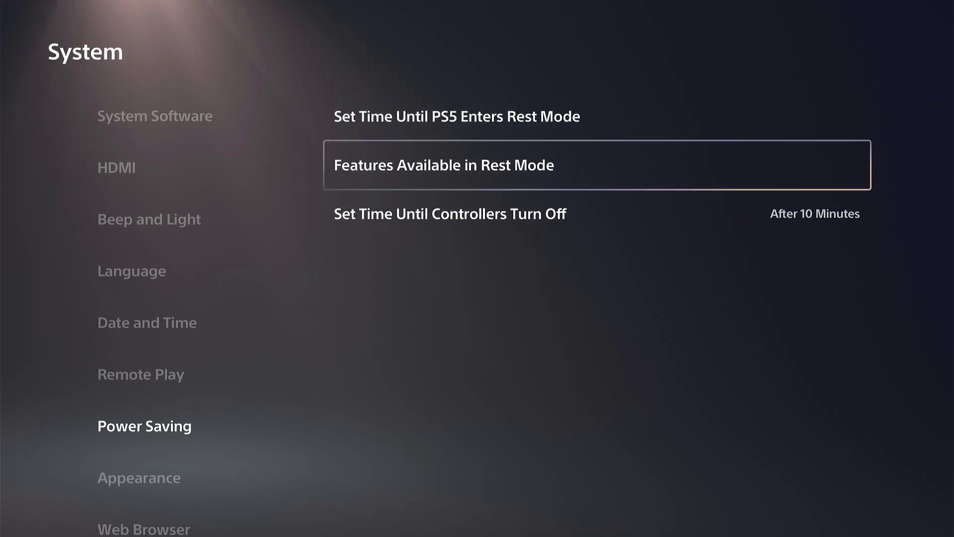